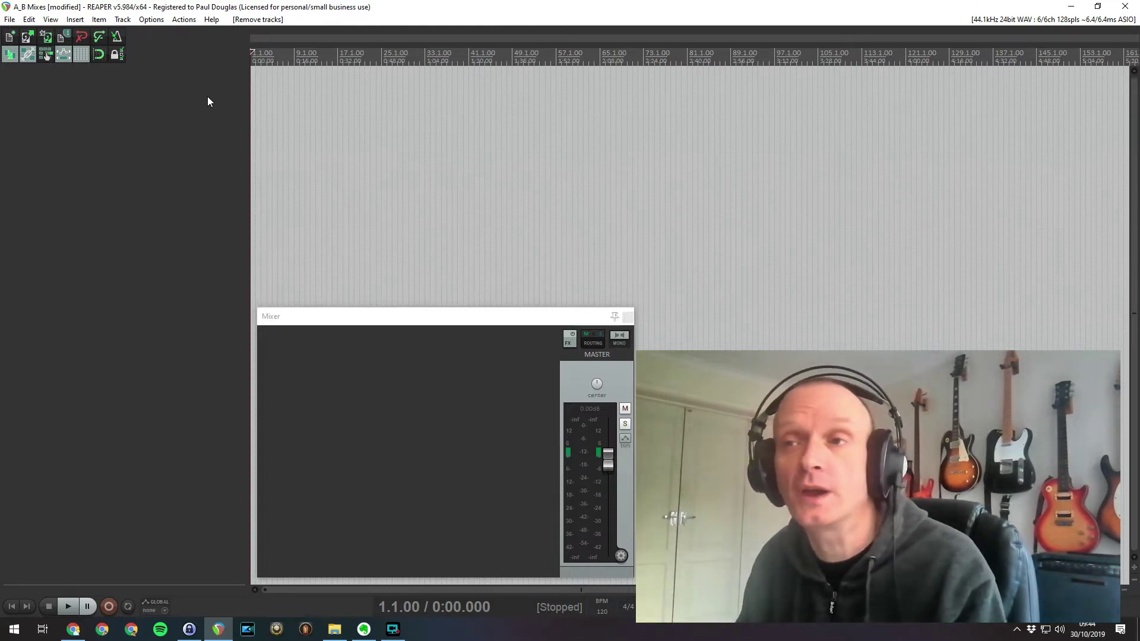
# - Drag Mixdown 01.wav and Mixdown 02.wav from File Explorer into the empty REAPER project
pyautogui.hotkey('alt', 'Tab')
pyautogui.hotkey('alt', 'Tab')
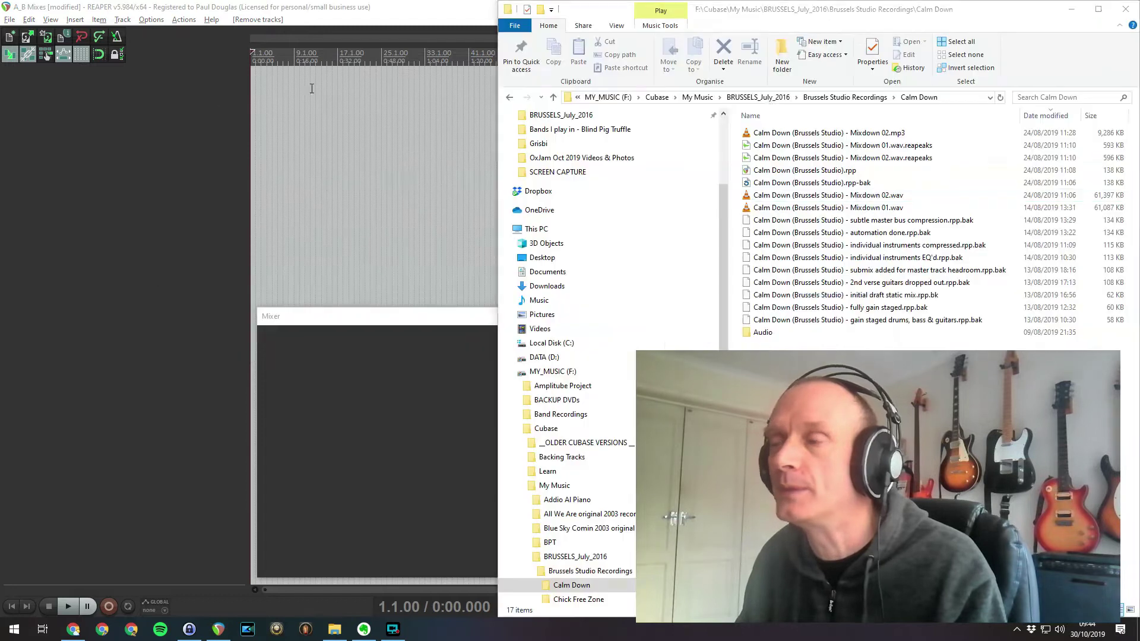
pyautogui.click(848, 207)
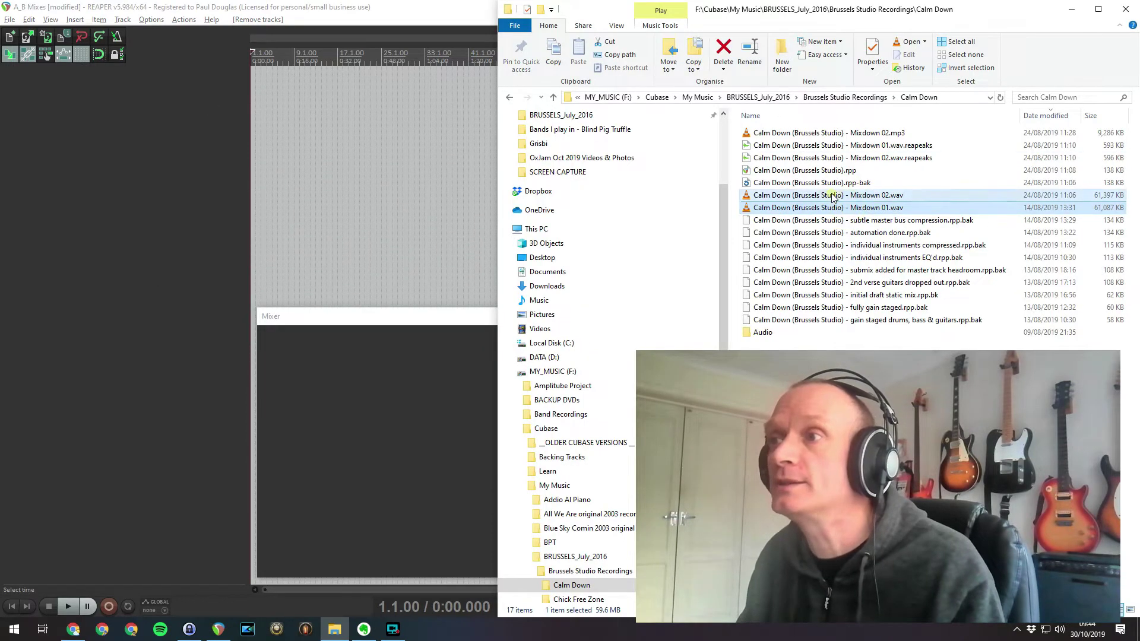
pyautogui.keyDown('ctrl'); pyautogui.click(833, 198); pyautogui.keyUp('ctrl')
pyautogui.moveTo(830, 200)
pyautogui.mouseDown()
pyautogui.moveTo(348, 130)
pyautogui.moveTo(251, 97)
pyautogui.mouseUp()
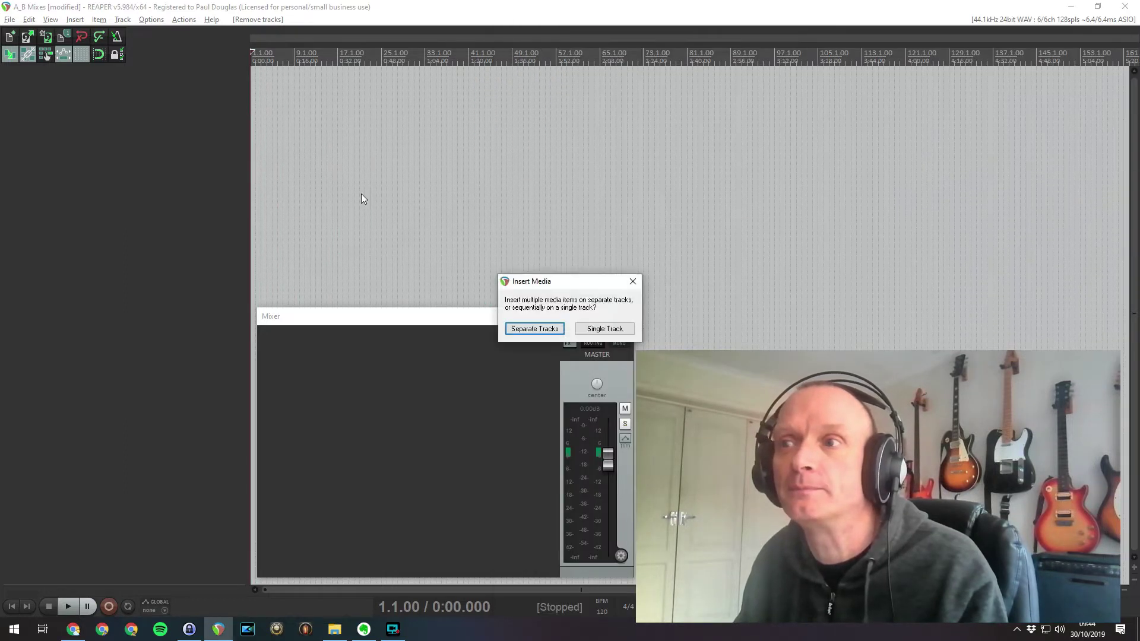
# - Insert the two mixdown WAVs as separate tracks
pyautogui.click(508, 330)
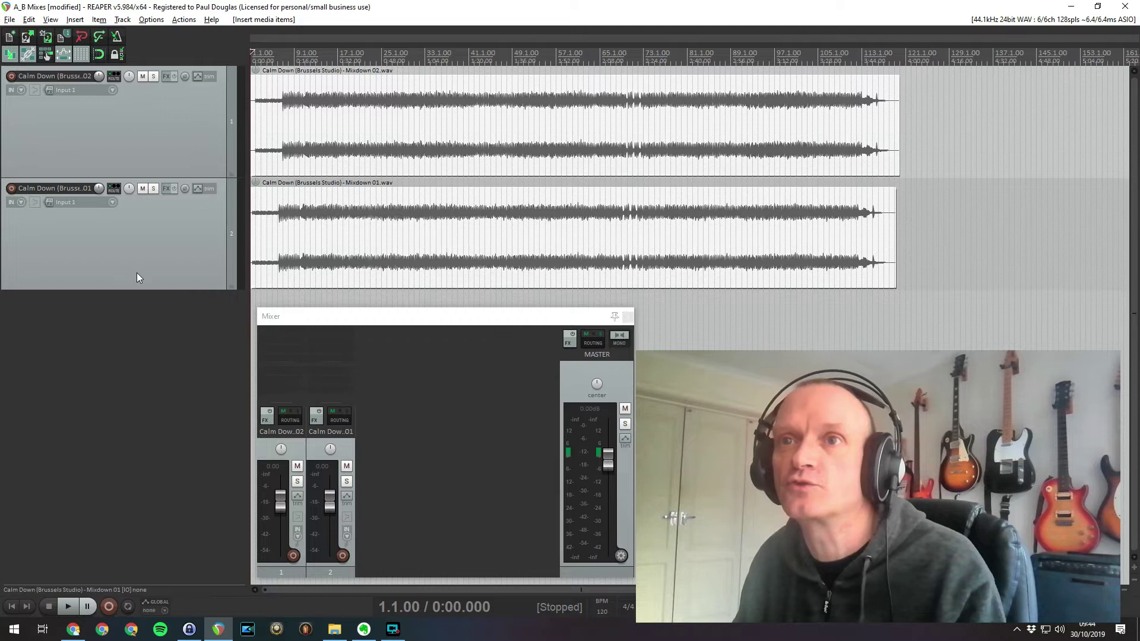
pyautogui.click(81, 129)
pyautogui.click(90, 229)
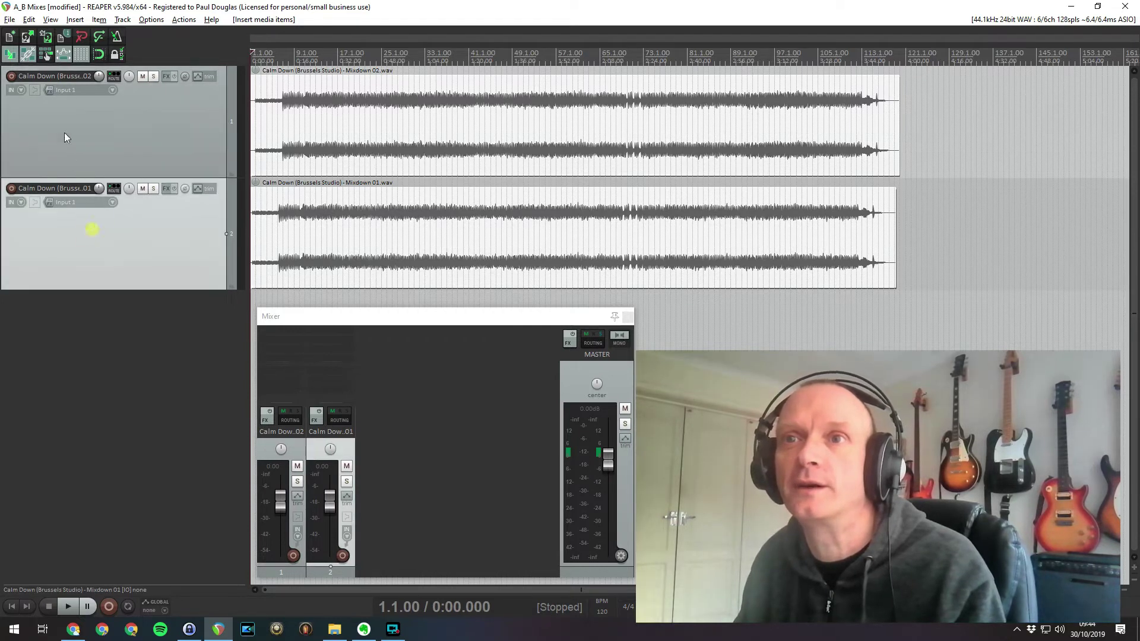
pyautogui.click(53, 80)
# - Rename the top track 'Mixdown 02' and the lower track 'Mixdown 01'
pyautogui.doubleClick(53, 74)
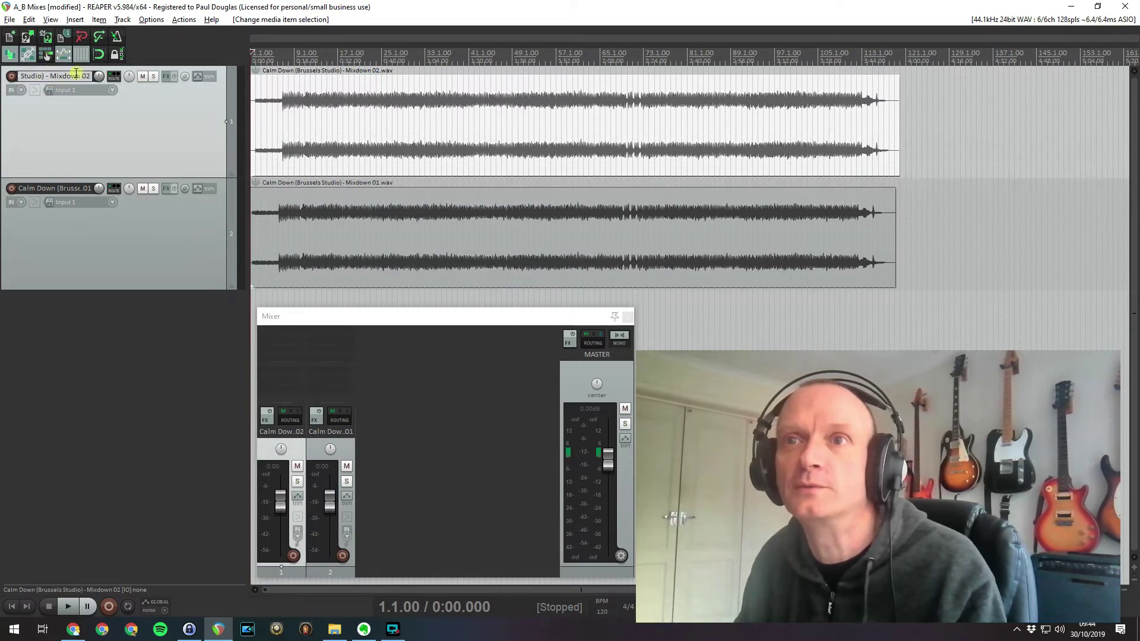
pyautogui.hotkey('shift', 'Home')
pyautogui.press('BackSpace')
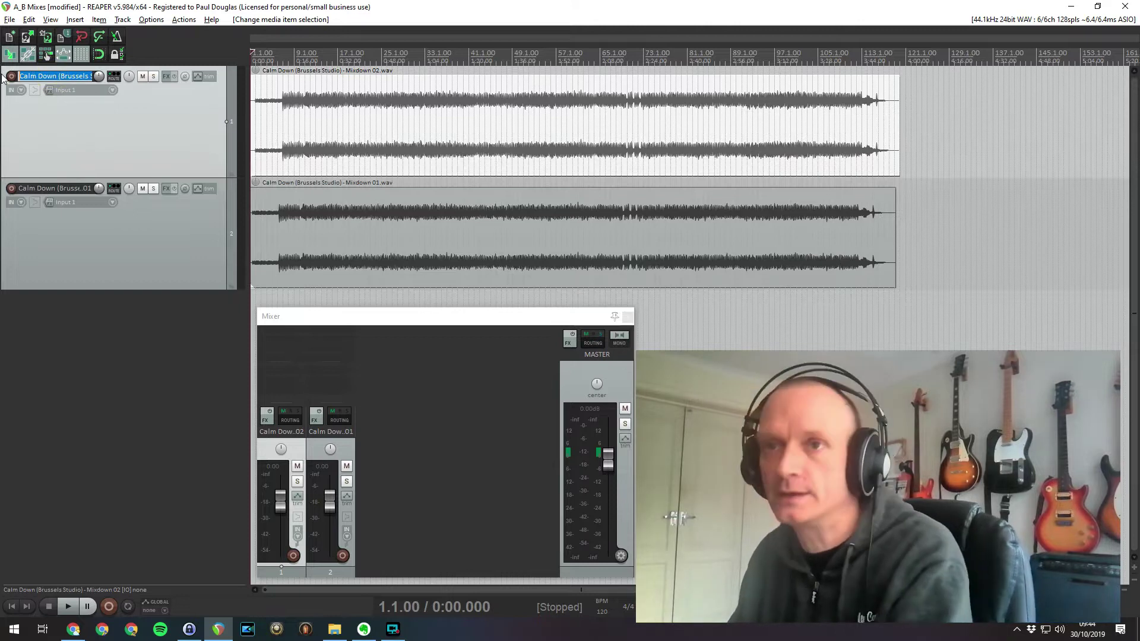
pyautogui.write('Mixdown 02')
pyautogui.click(87, 124)
pyautogui.doubleClick(74, 189)
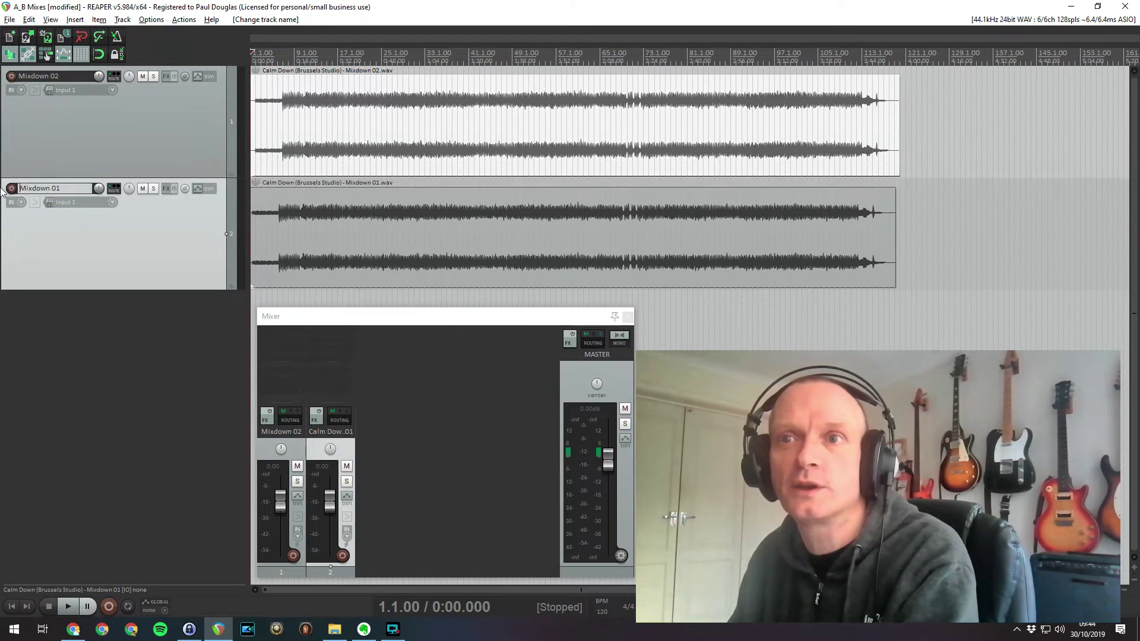
pyautogui.click(84, 224)
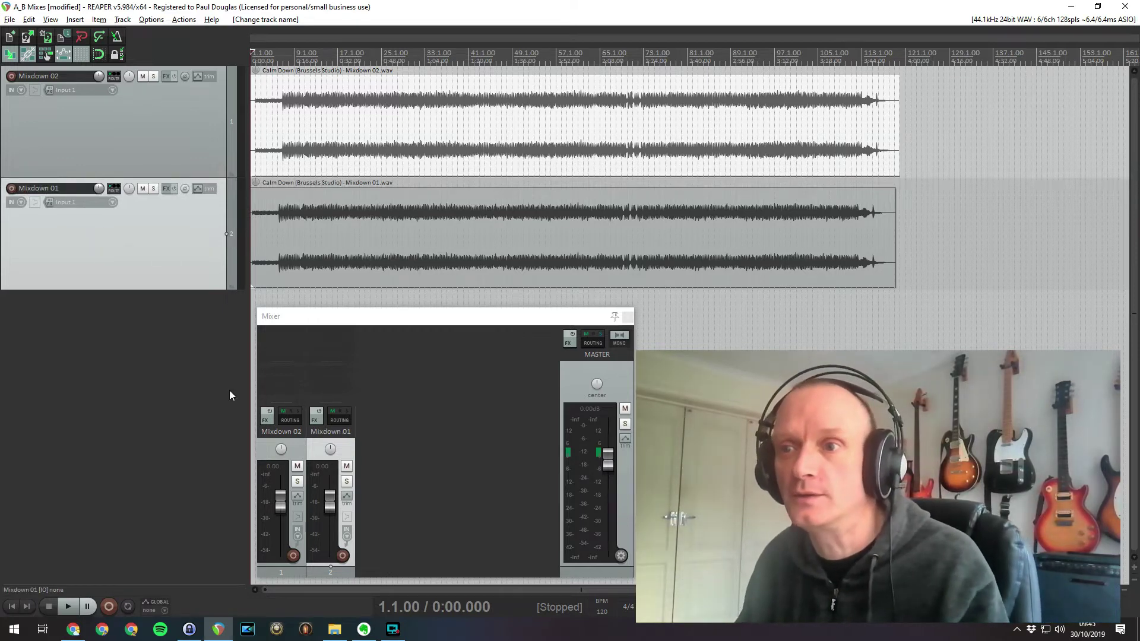
# - Shrink the mixer's sends/FX area so both Mixdown strips show pan controls and taller faders
pyautogui.moveTo(287, 403); pyautogui.dragTo(288, 327)
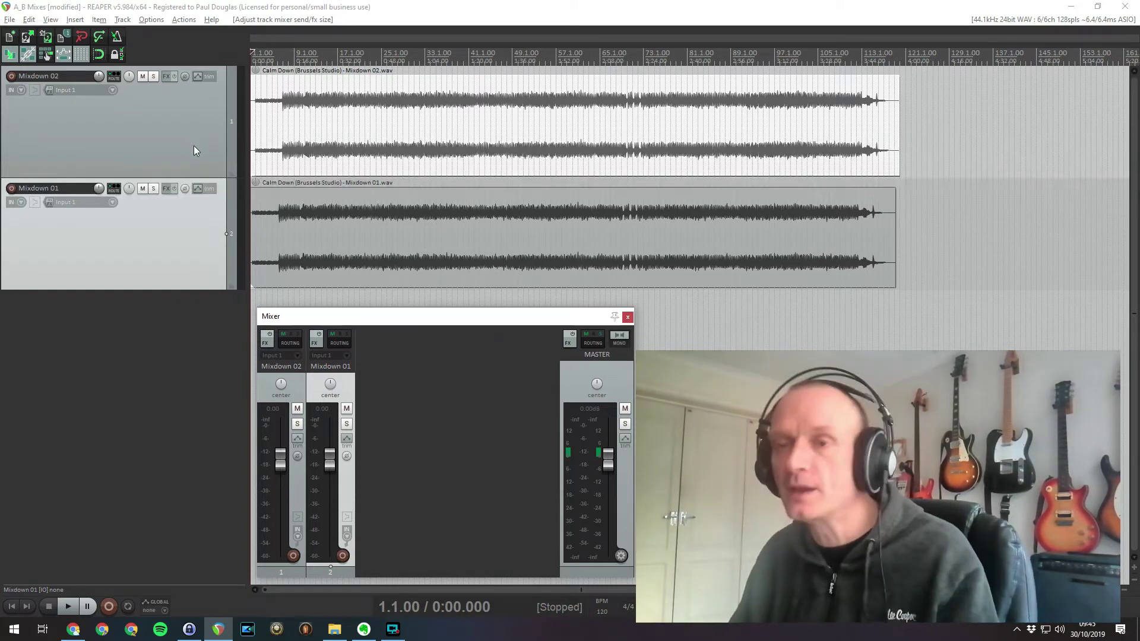
# - Mute Mixdown 01, then select both Mixdown 01 and Mixdown 02 tracks
pyautogui.click(170, 349)
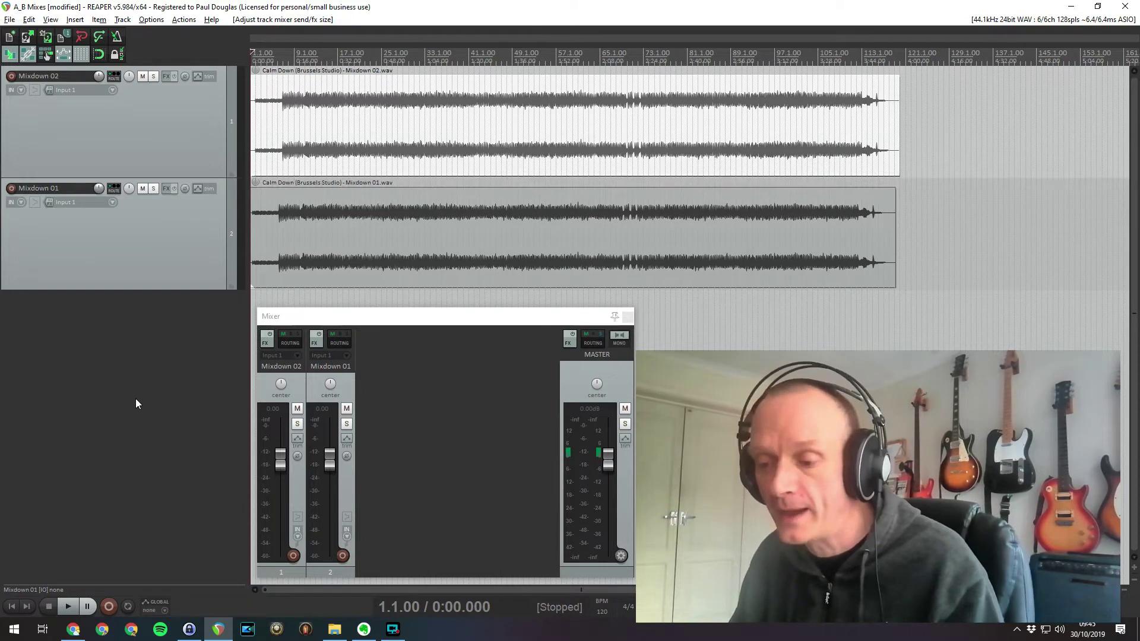
pyautogui.click(143, 189)
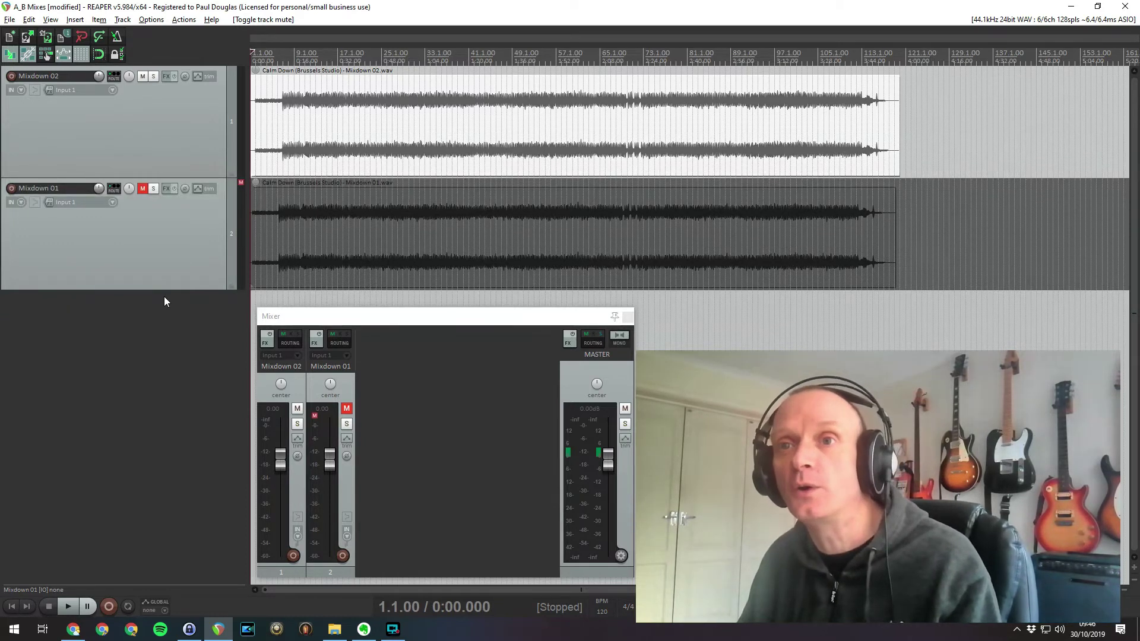
pyautogui.click(180, 241)
pyautogui.keyDown('ctrl'); pyautogui.click(179, 159); pyautogui.keyUp('ctrl')
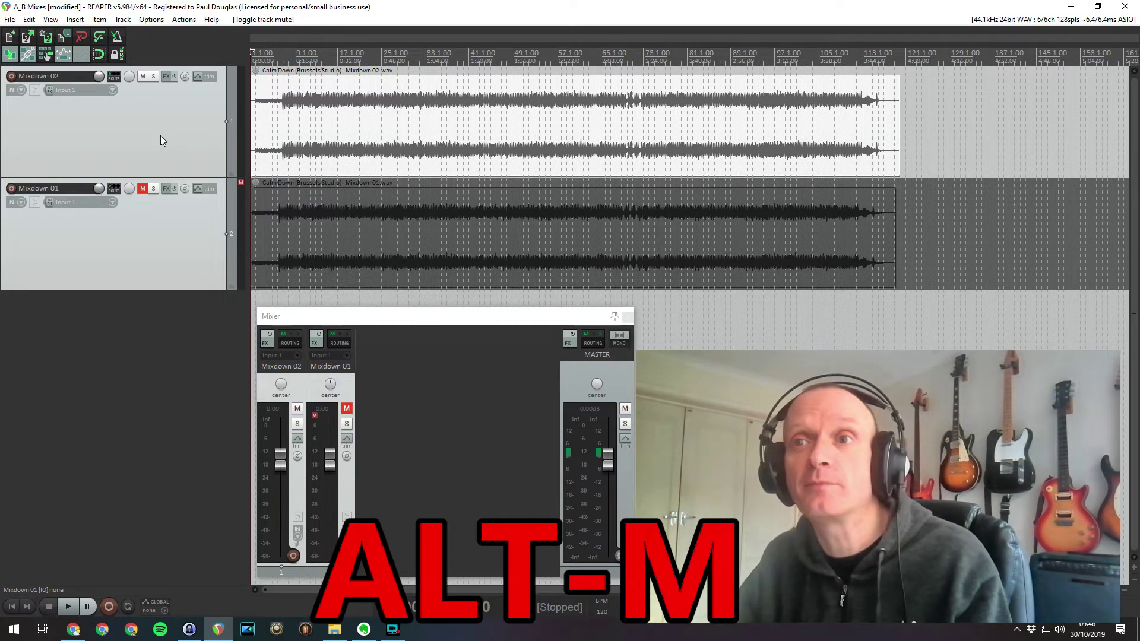
# - Toggle track mutes with Alt+M repeatedly, ending with Mixdown 02 muted and Mixdown 01 audible
pyautogui.hotkey('alt', 'm')
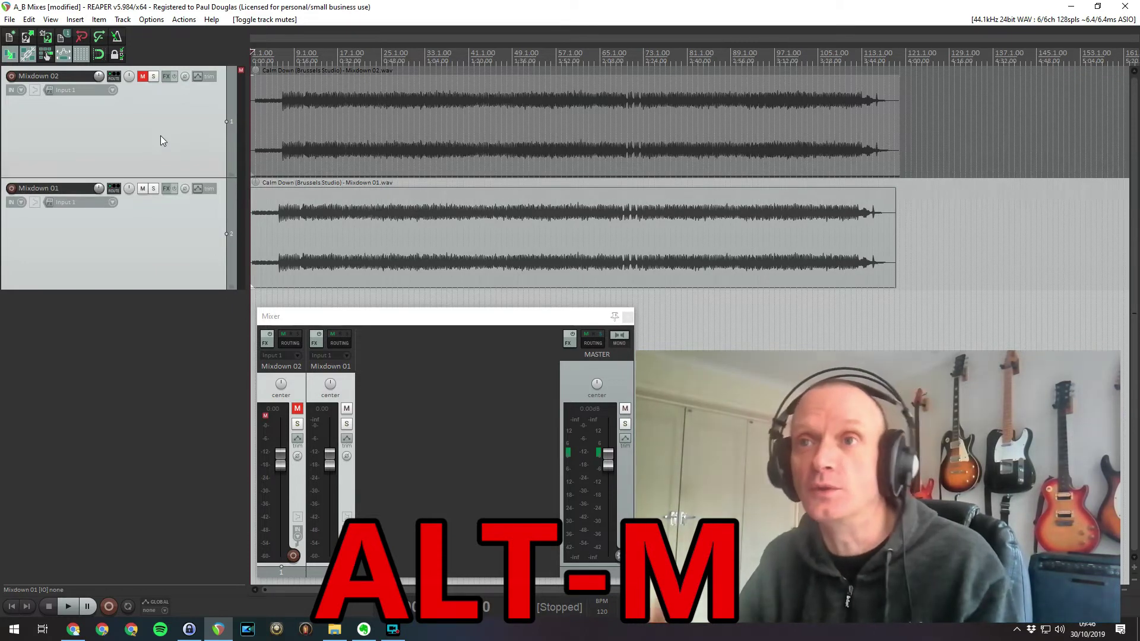
pyautogui.hotkey('alt', 'm')
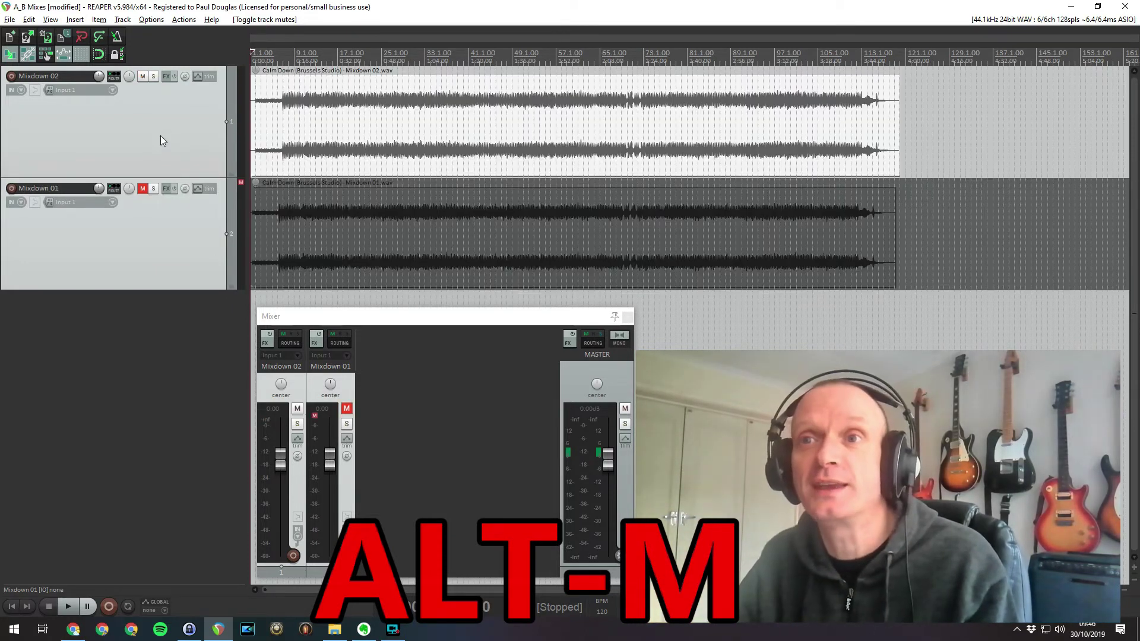
pyautogui.hotkey('alt', 'm')
pyautogui.hotkey('alt', 'm')
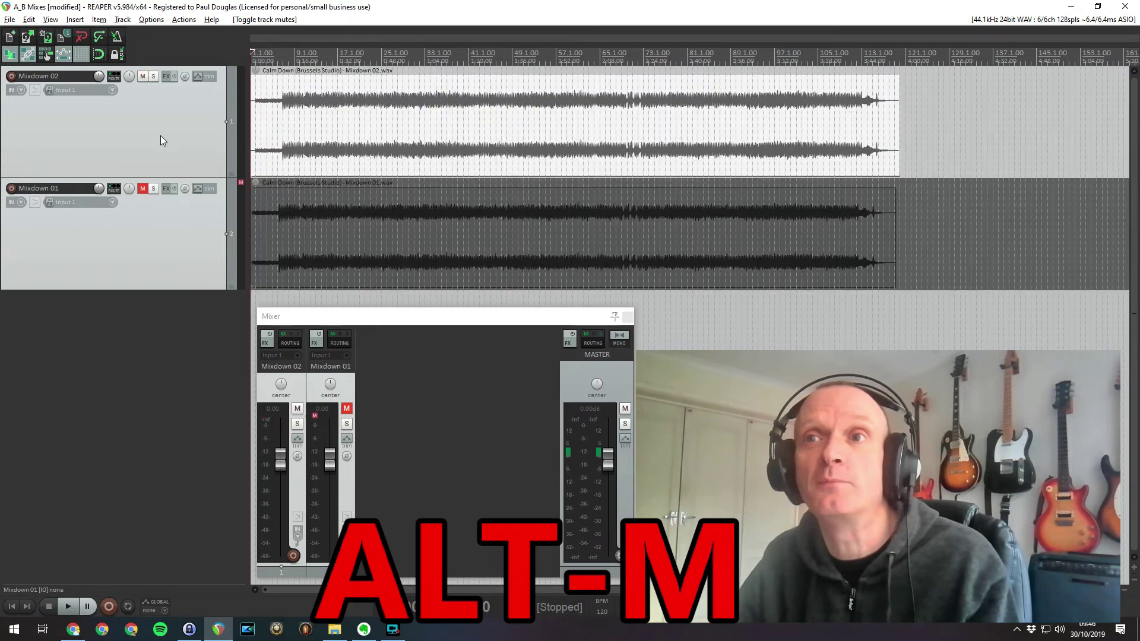
pyautogui.hotkey('alt', 'm')
pyautogui.hotkey('alt', 'm')
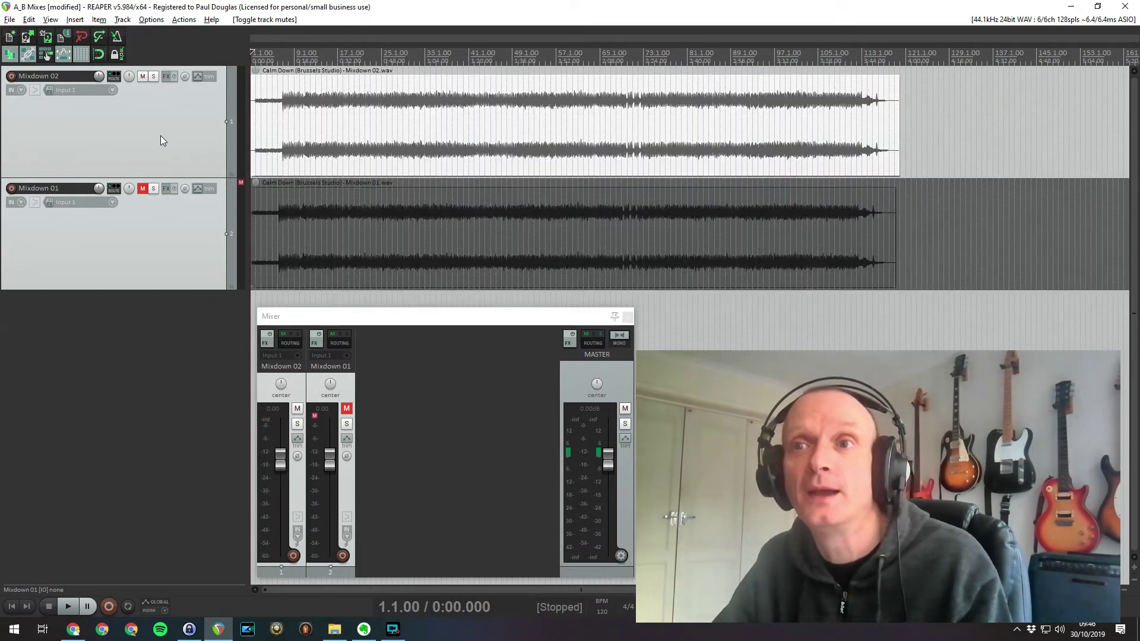
pyautogui.hotkey('alt', 'm')
pyautogui.hotkey('alt', 'm')
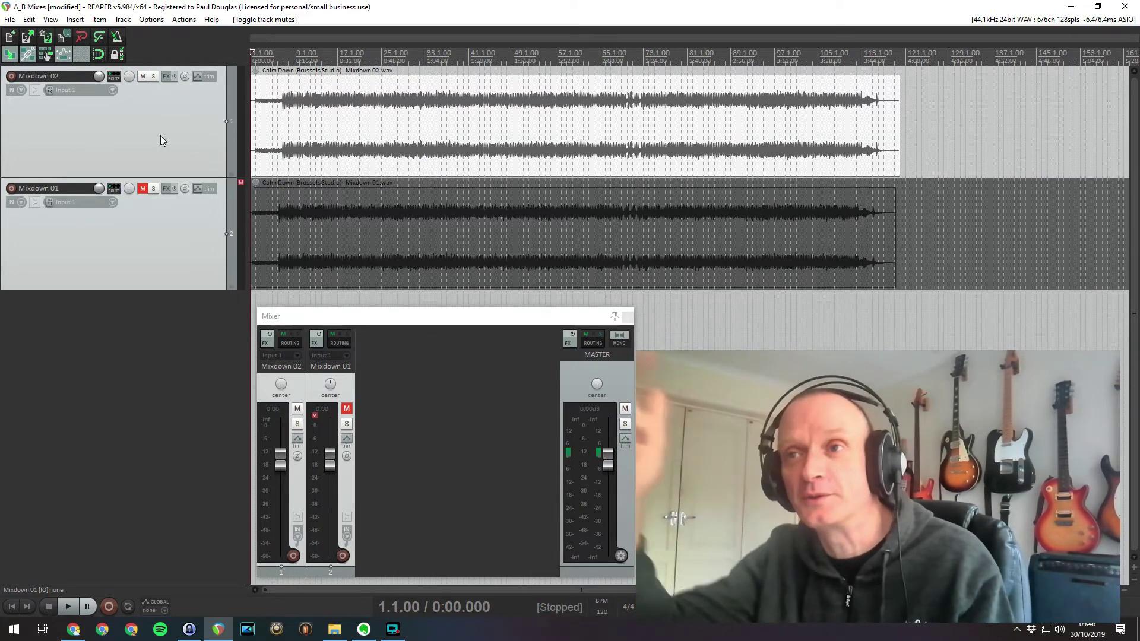
pyautogui.hotkey('alt', 'm')
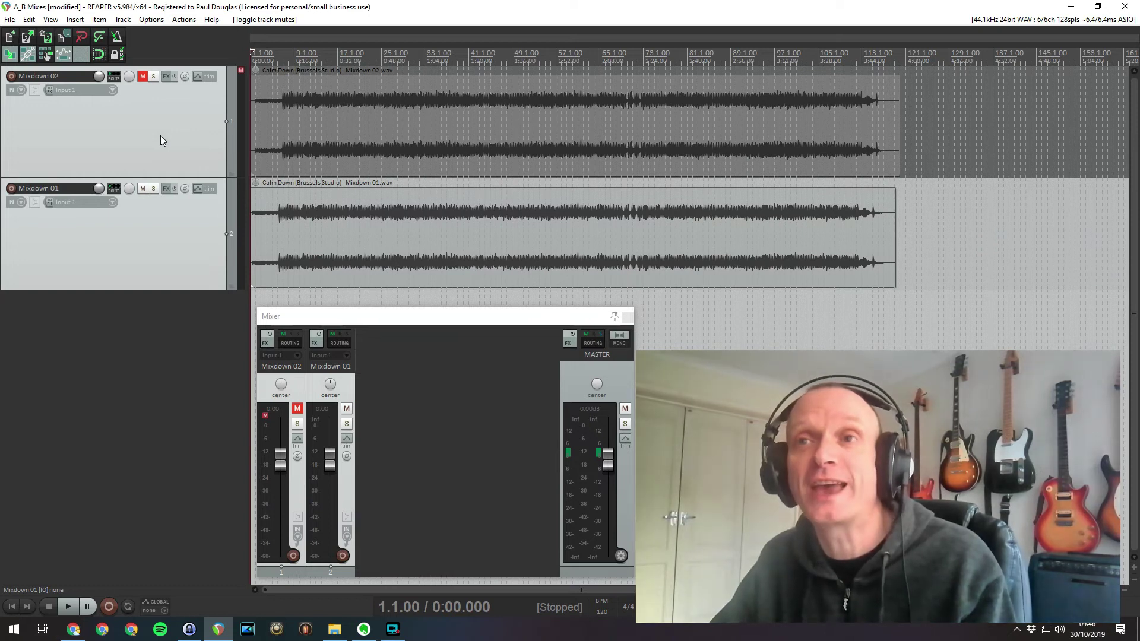
pyautogui.hotkey('alt', 'm')
pyautogui.hotkey('alt', 'm')
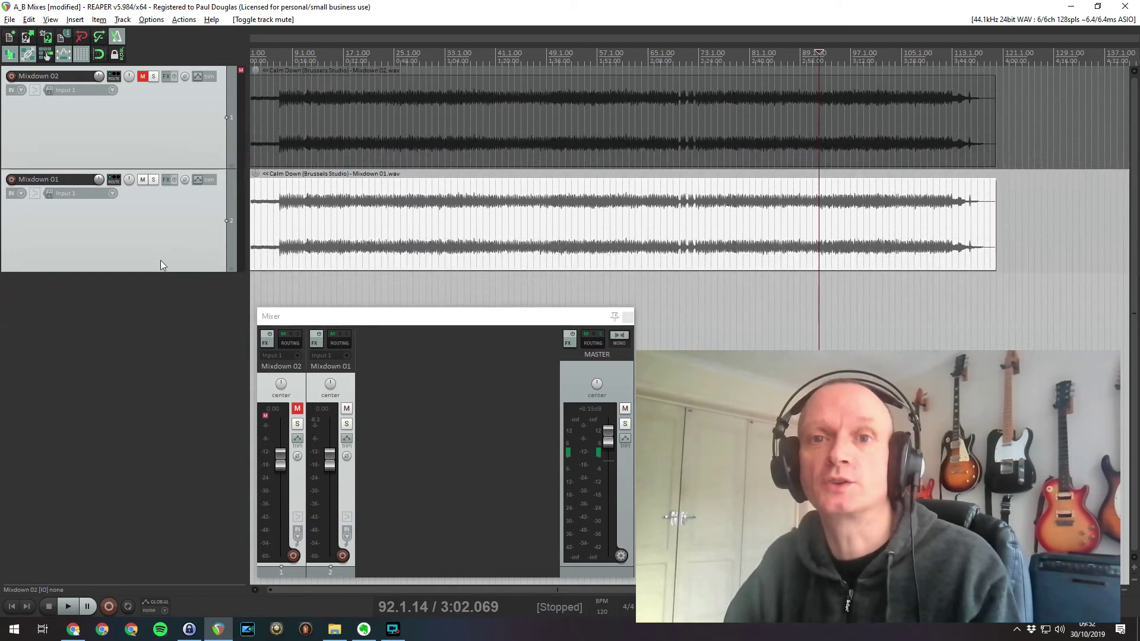
# - Play the song from bar 92, stop briefly, then restart playback
pyautogui.press('space')
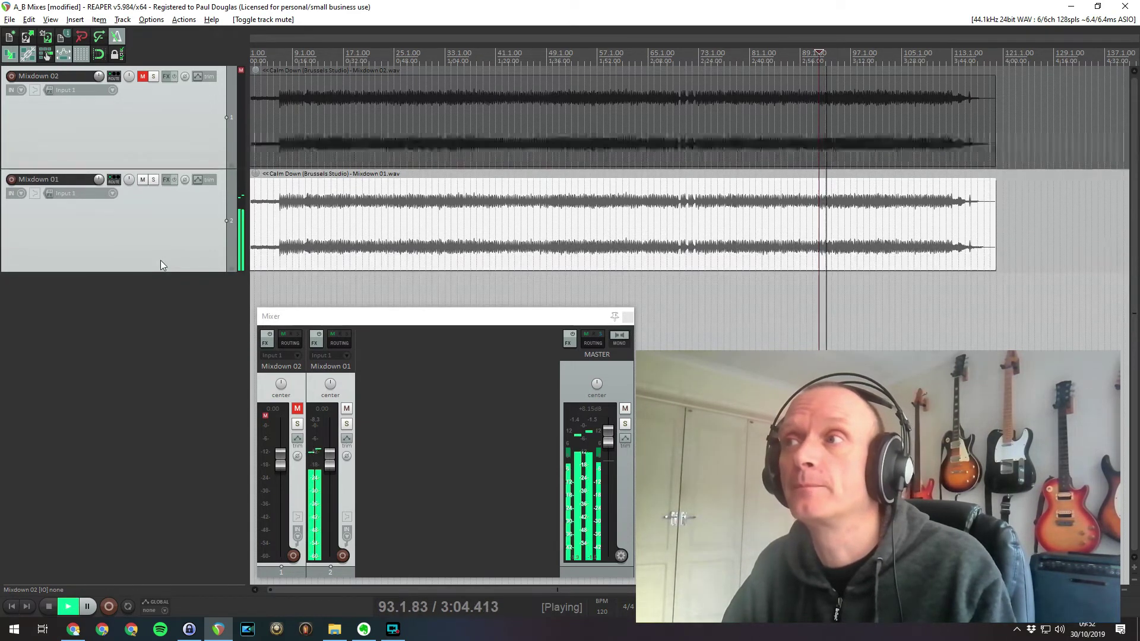
pyautogui.press('space')
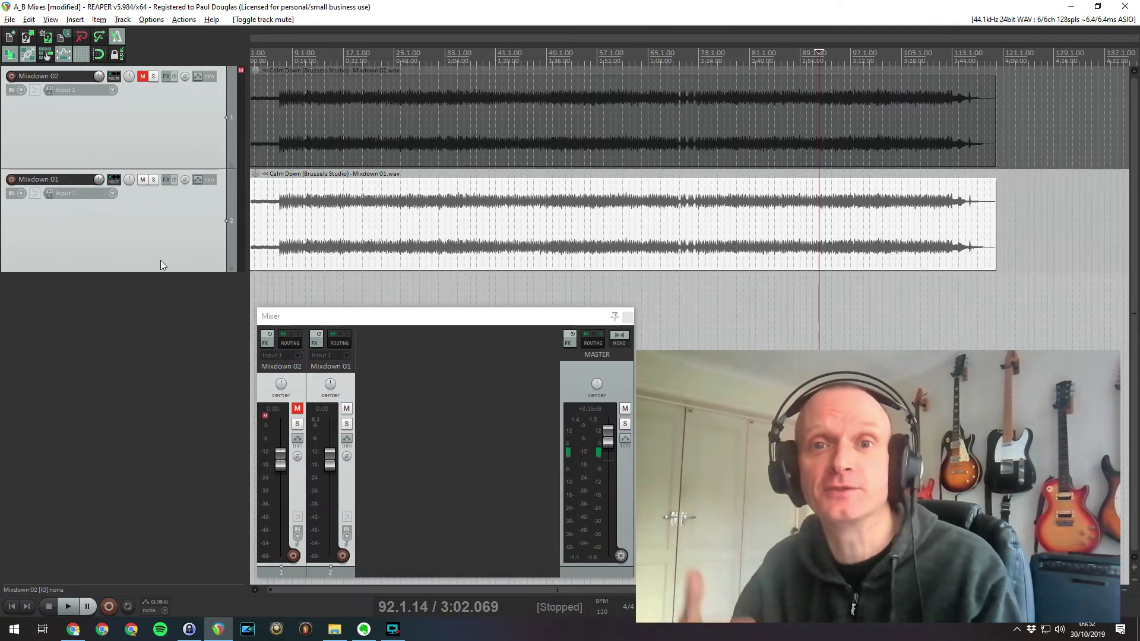
pyautogui.press('space')
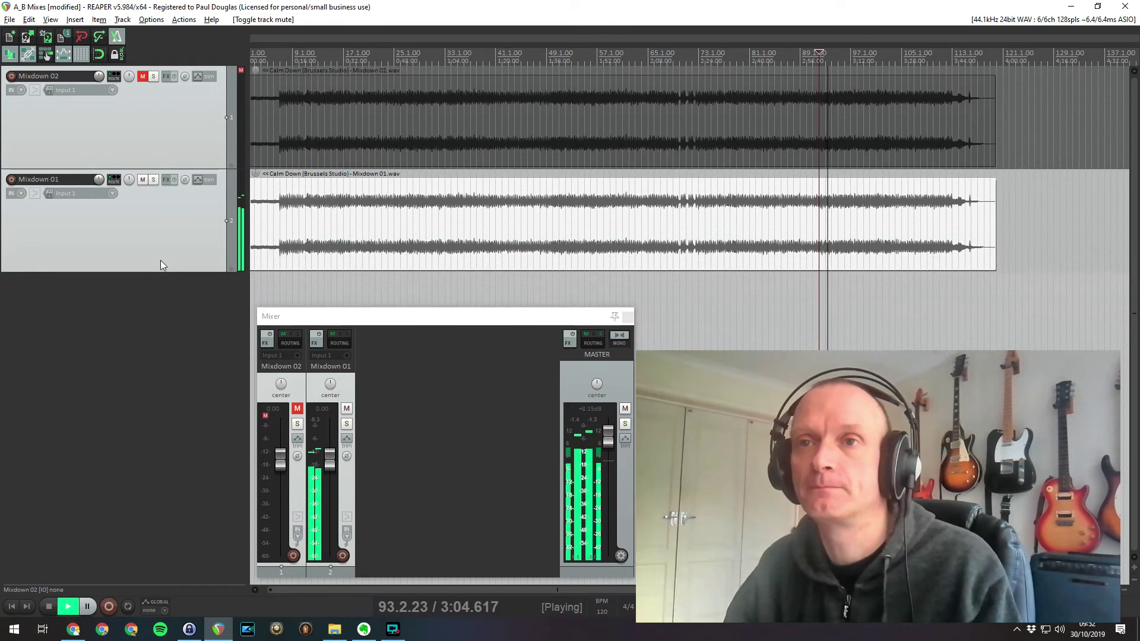
# - Swap the audible mixdown during playback, then stop with Mixdown 02 audible
pyautogui.press('m')
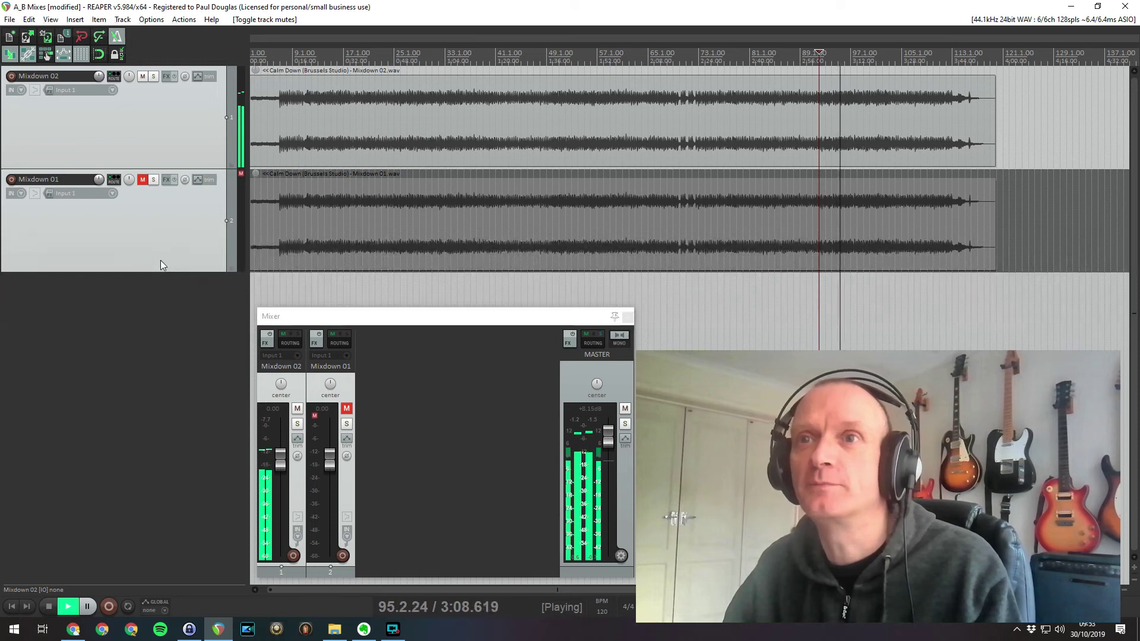
pyautogui.press('m')
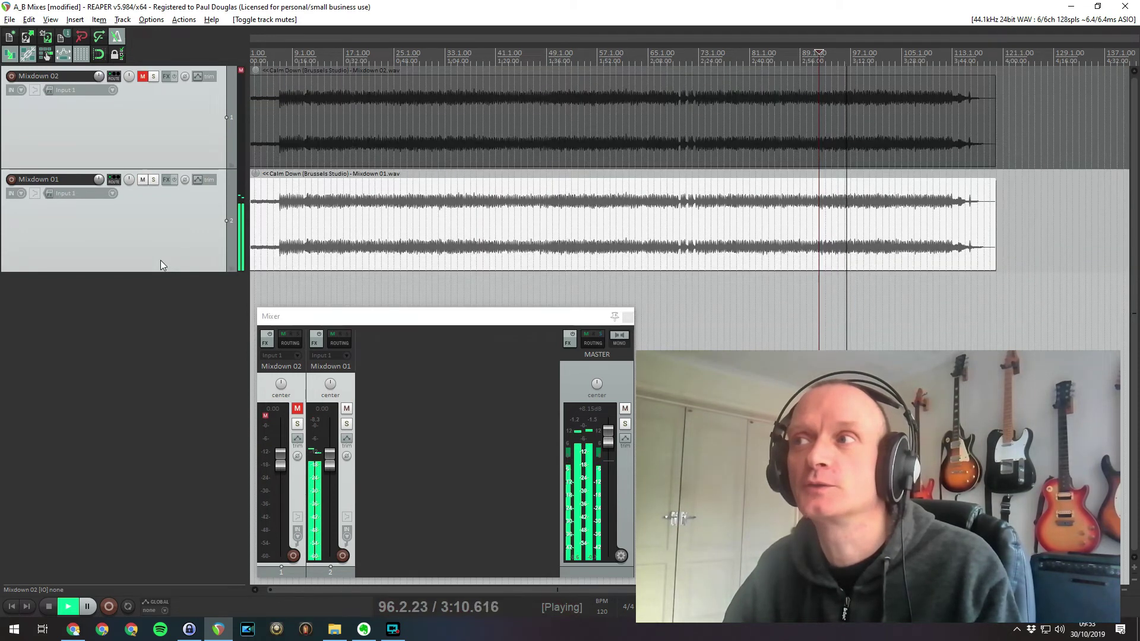
pyautogui.press('m')
pyautogui.press('m')
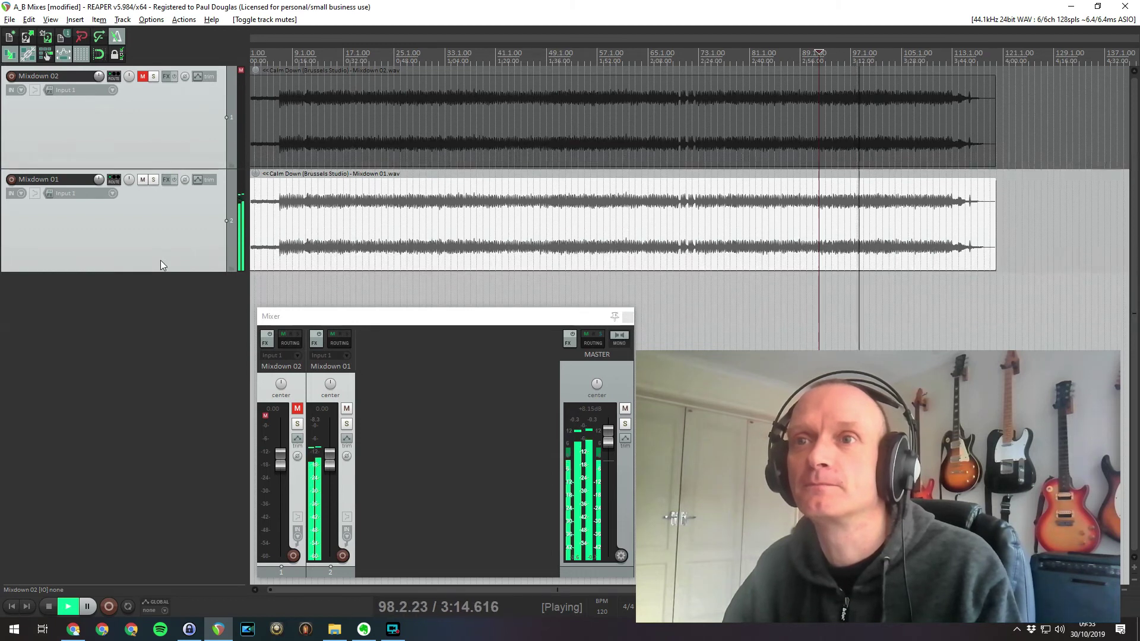
pyautogui.press('m')
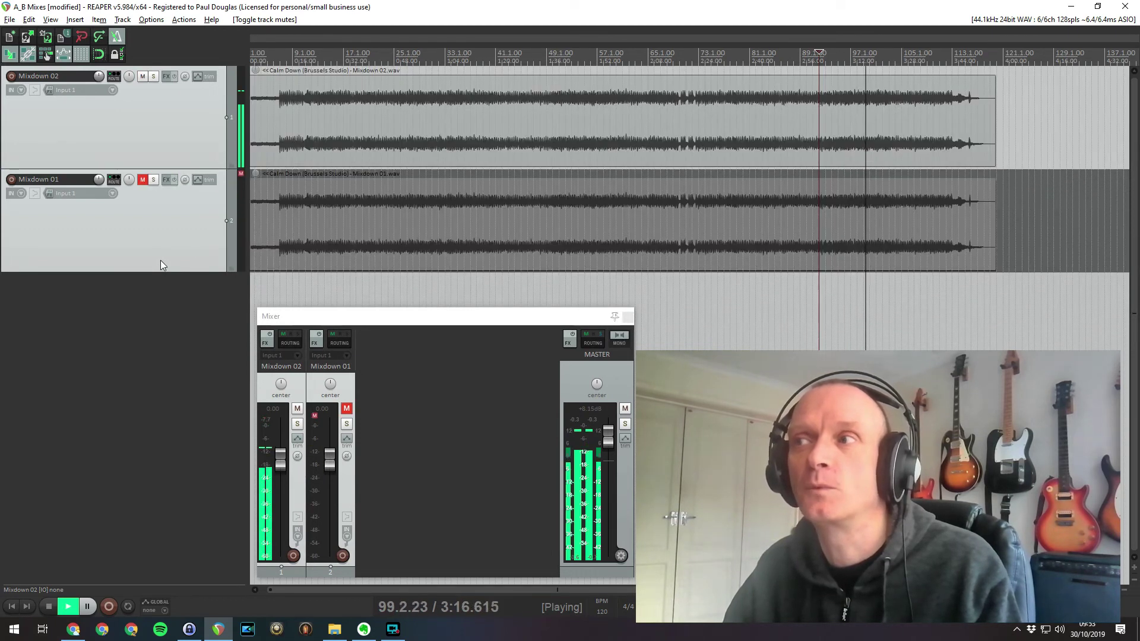
pyautogui.press('m')
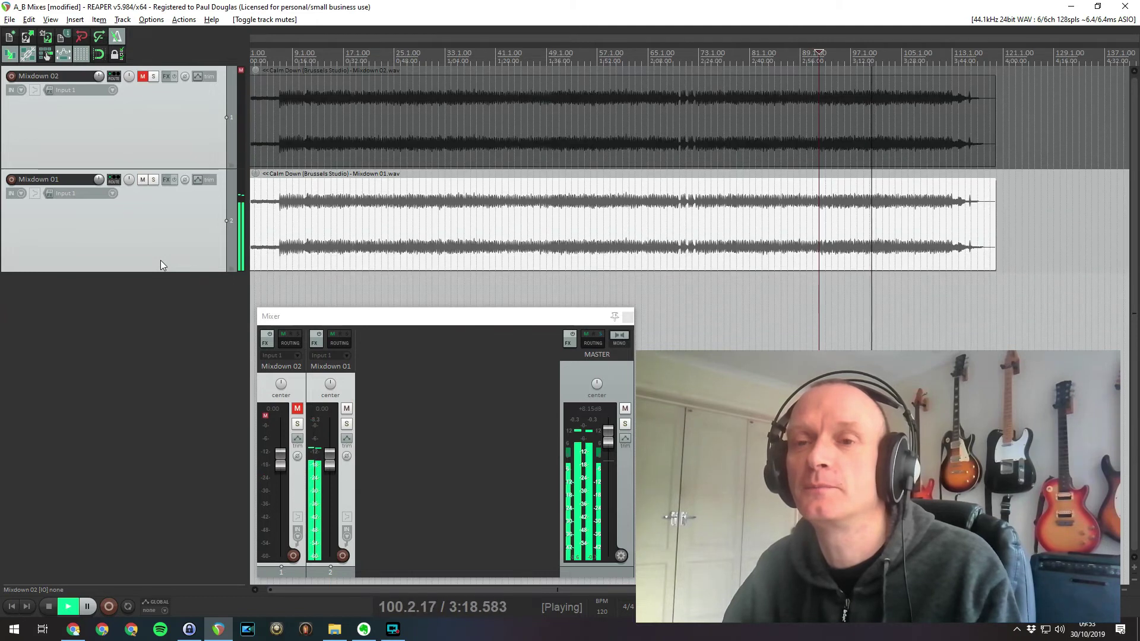
pyautogui.press('m')
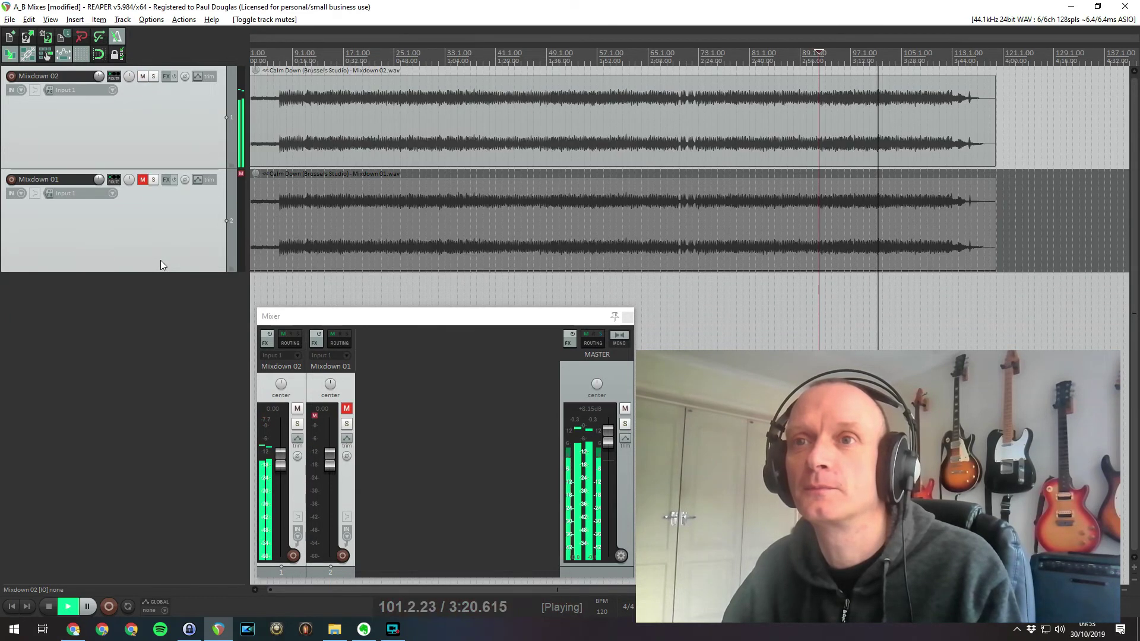
pyautogui.press('m')
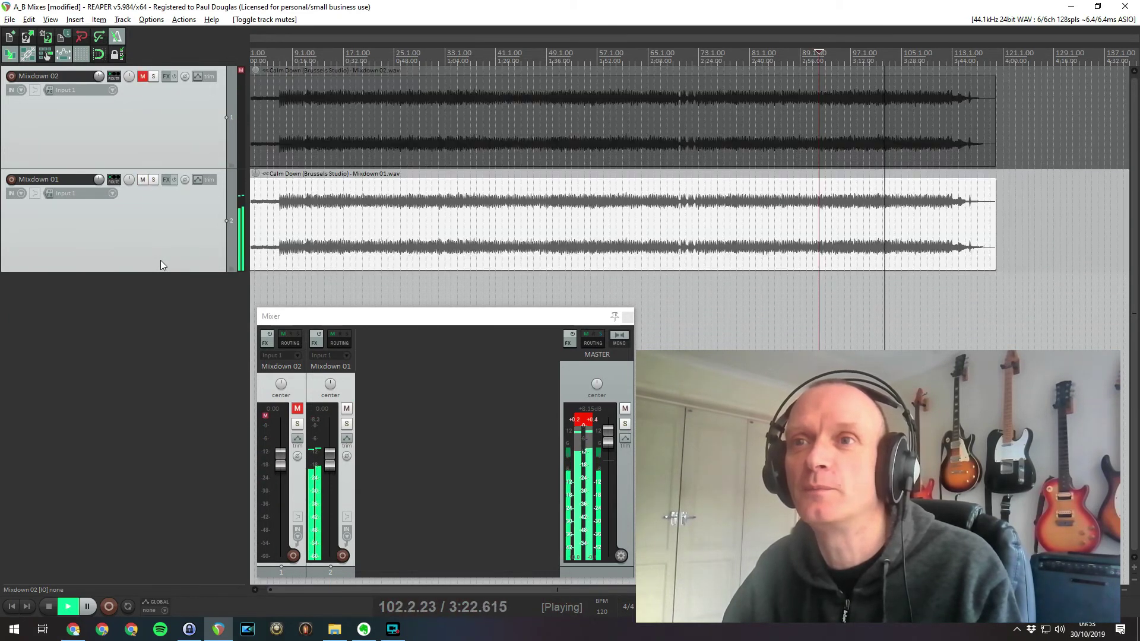
pyautogui.press('m')
pyautogui.press('space')
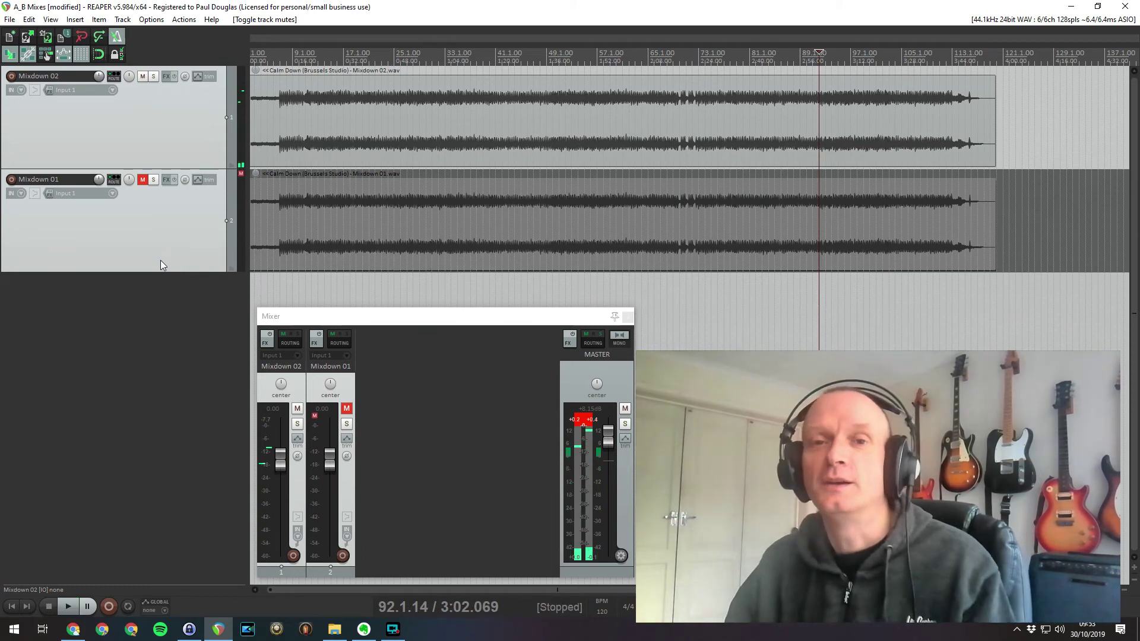